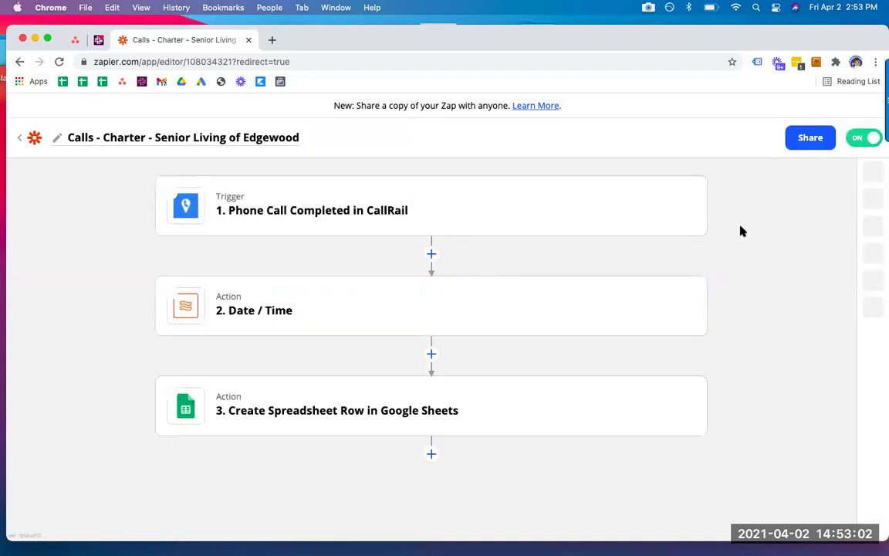
Step: Open the CallRail trigger's app and event settings and look through the available trigger events, keeping Phone Call Completed
left_click(470, 206)
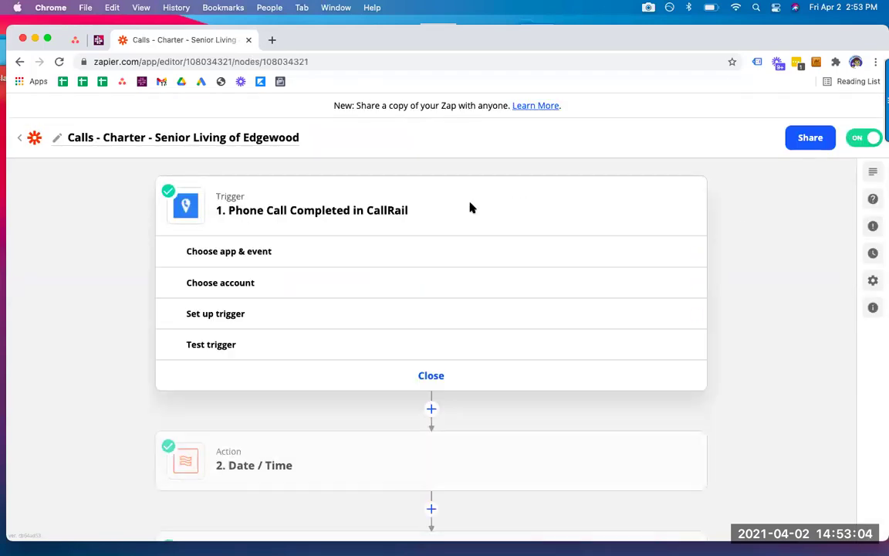
left_click(212, 254)
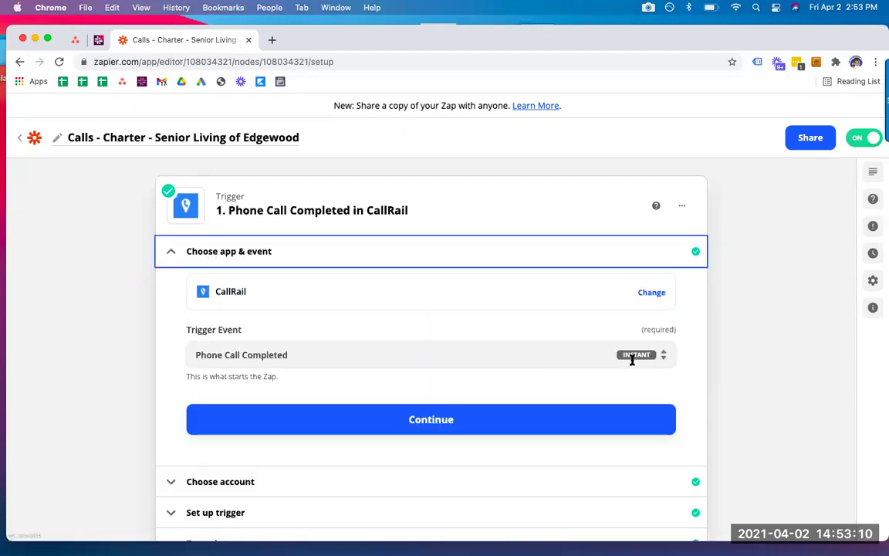
left_click(660, 355)
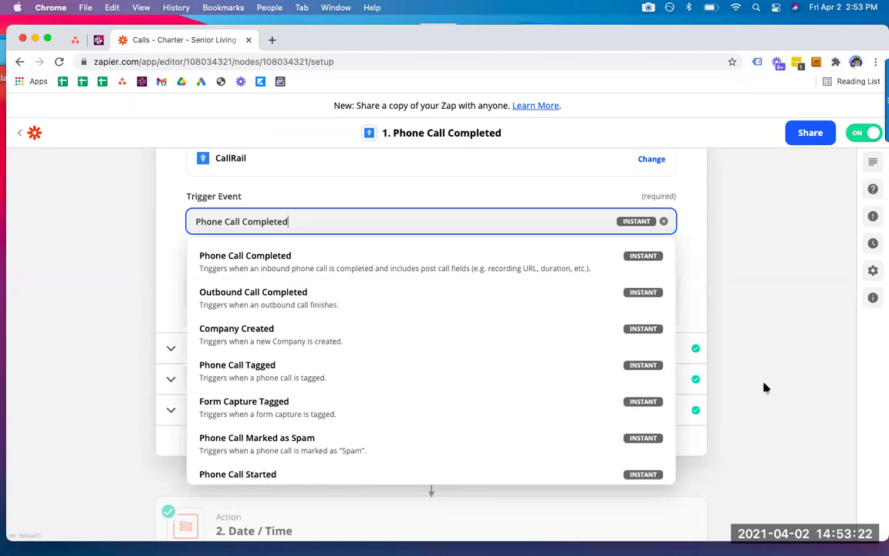
left_click(766, 388)
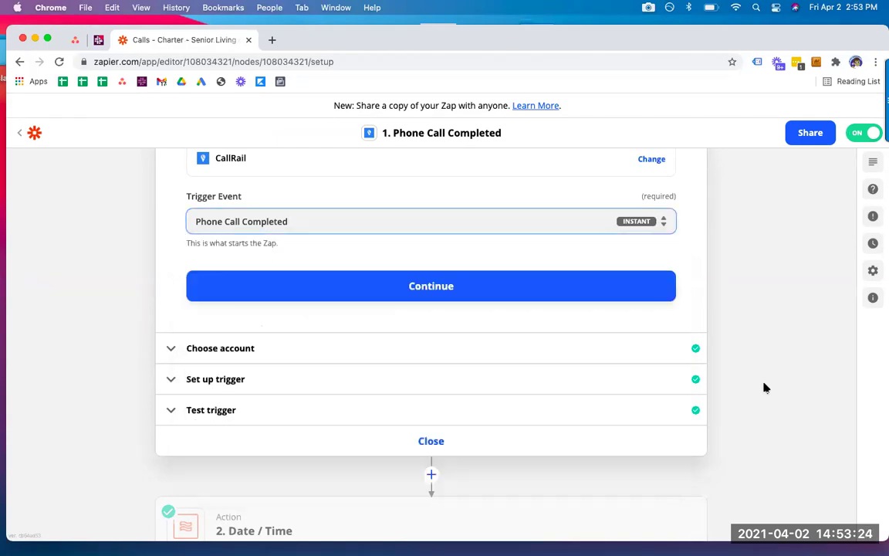
Step: Review the trigger's connected CallRail account and its trigger setup, including the reporting account and the company selection
left_click(454, 288)
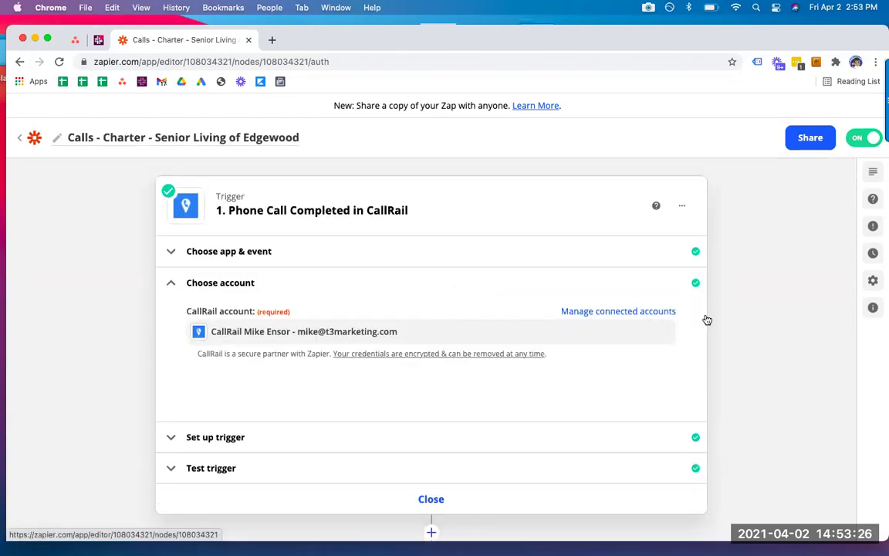
scroll(734, 313, "down", 1)
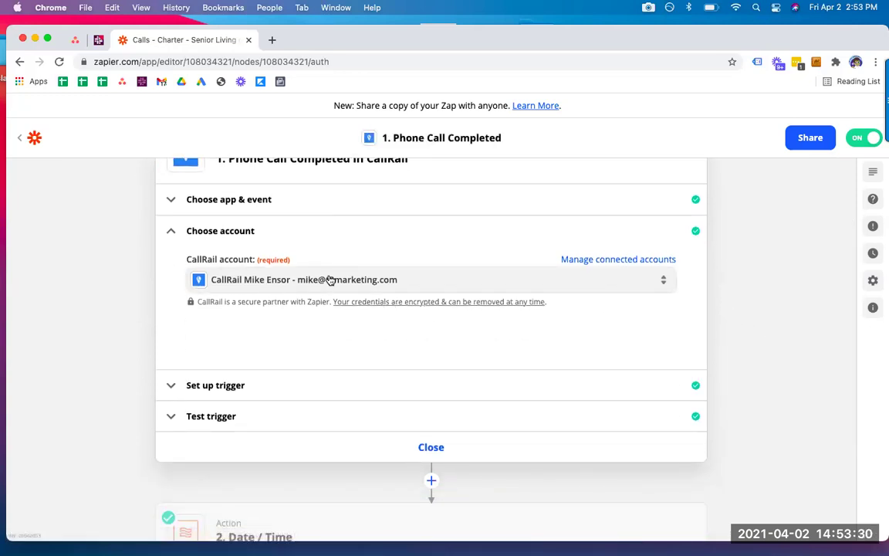
left_click(381, 388)
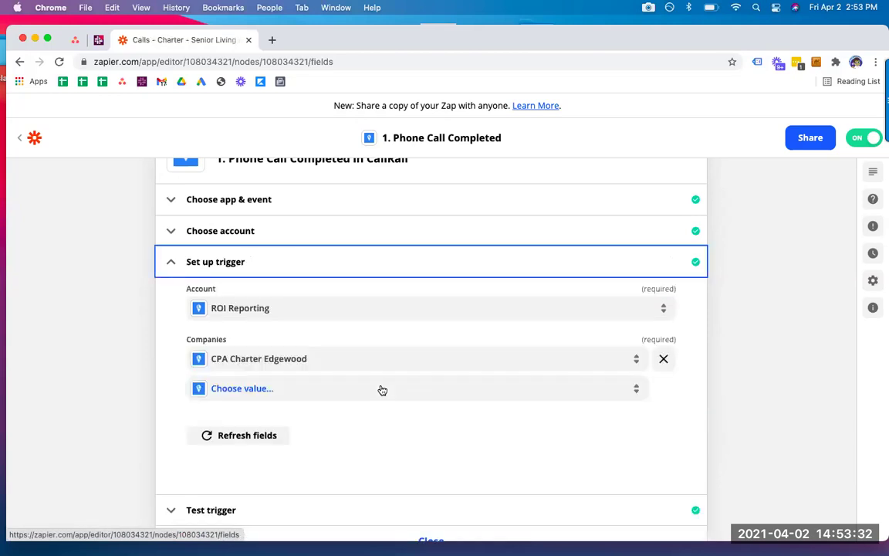
scroll(101, 268, "down", 2)
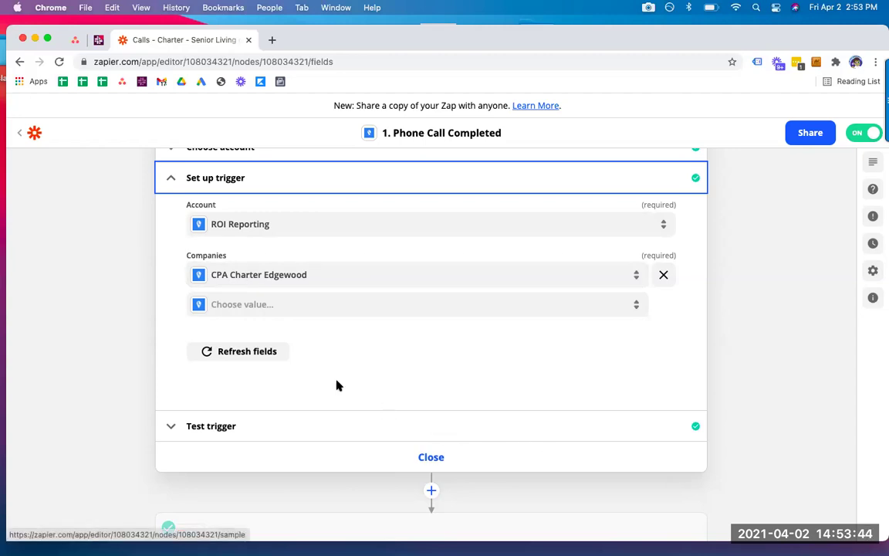
scroll(337, 385, "up", 3)
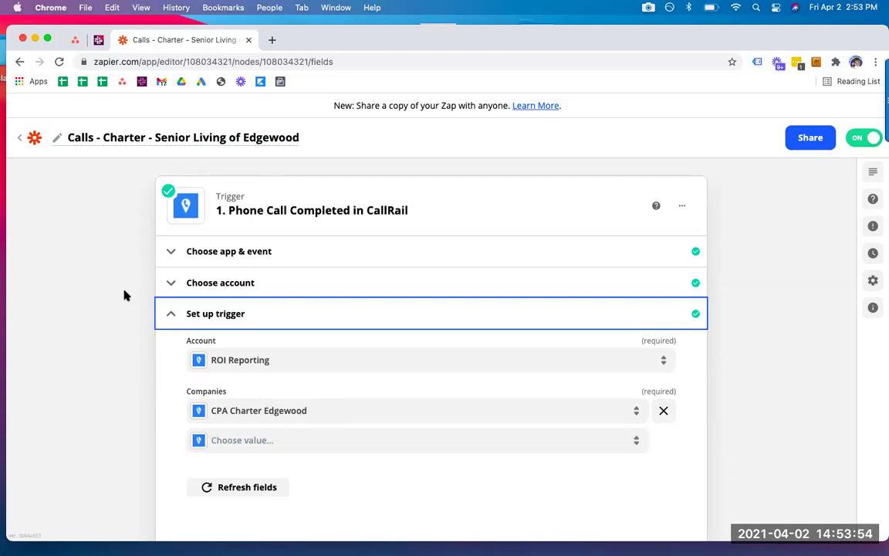
scroll(152, 295, "down", 5)
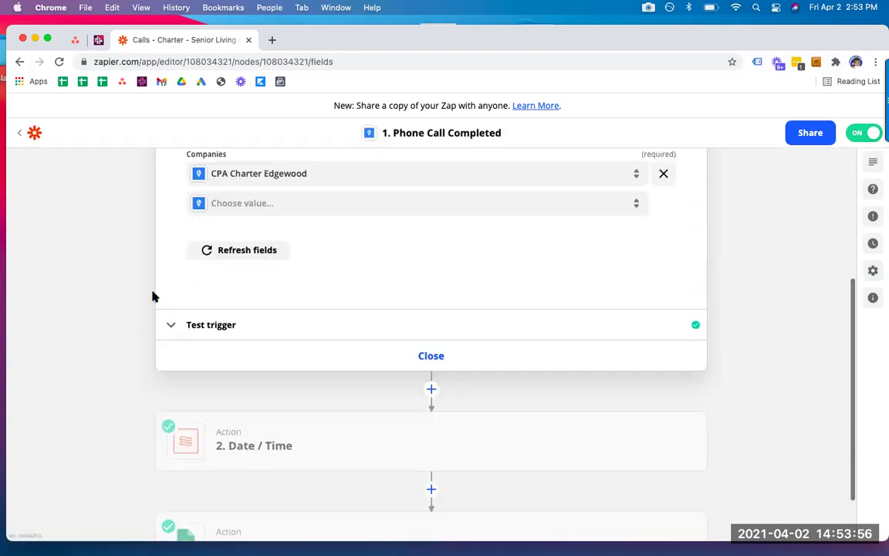
Step: Examine the sample call data in the CallRail trigger's test section and continue past the trigger
left_click(455, 327)
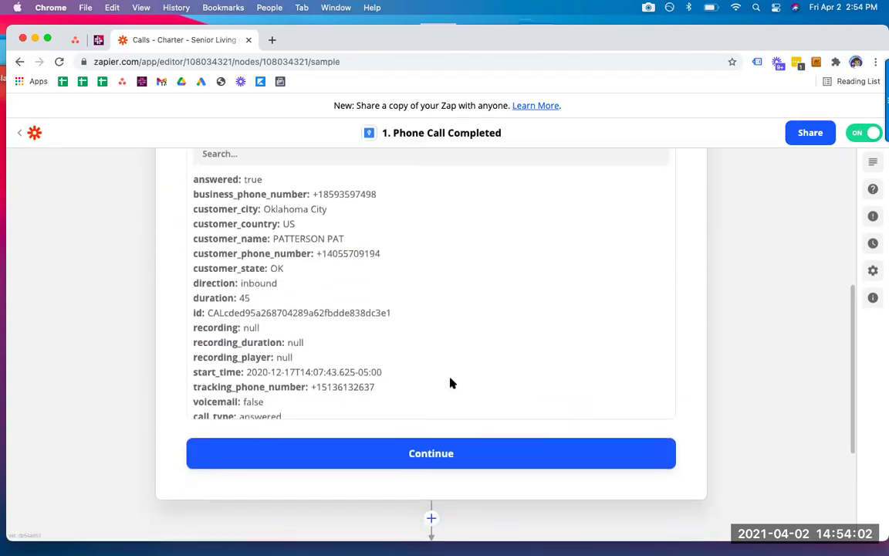
scroll(452, 383, "down", 2)
left_click(437, 458)
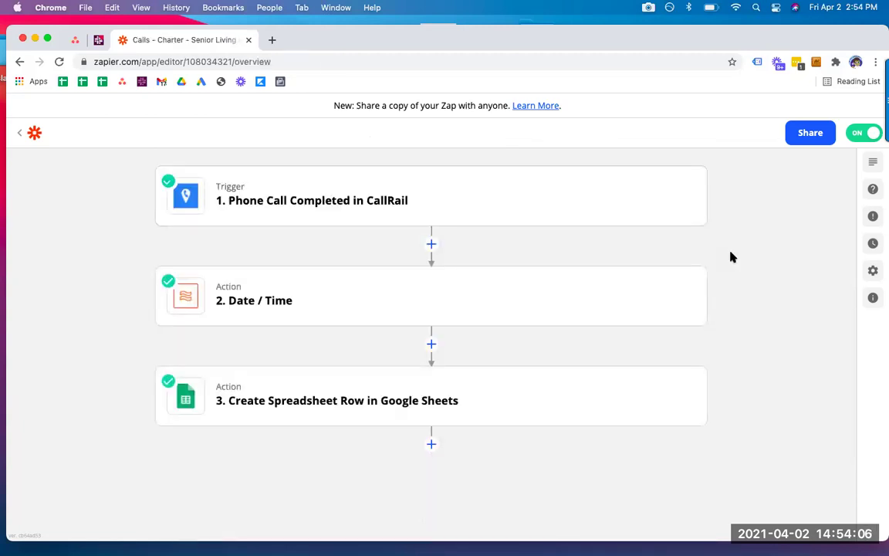
Step: Review the Date / Time action's event and its setup, covering the transform, input, output format and timezone settings
left_click(499, 297)
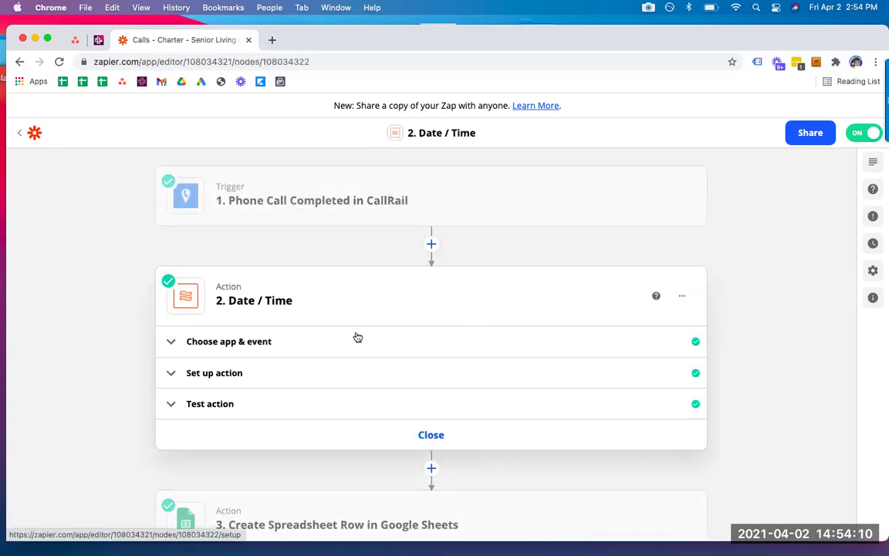
left_click(328, 342)
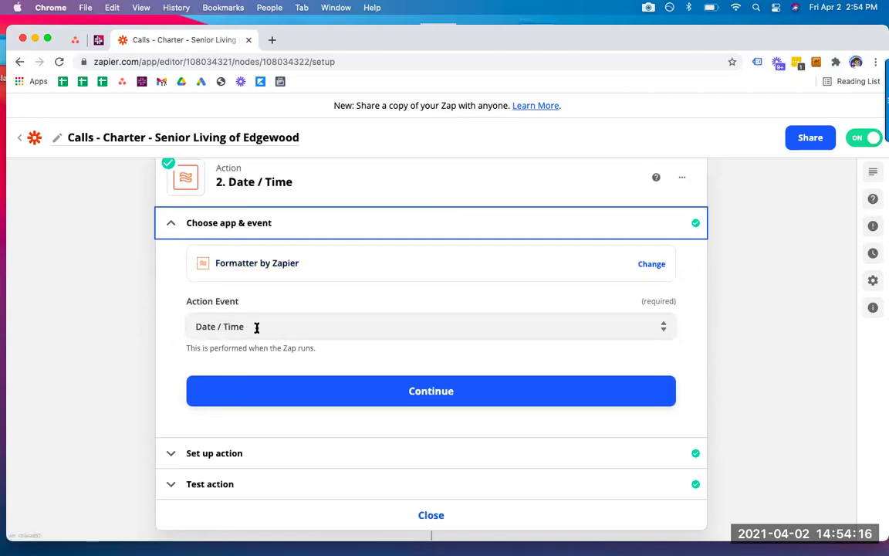
left_click(399, 391)
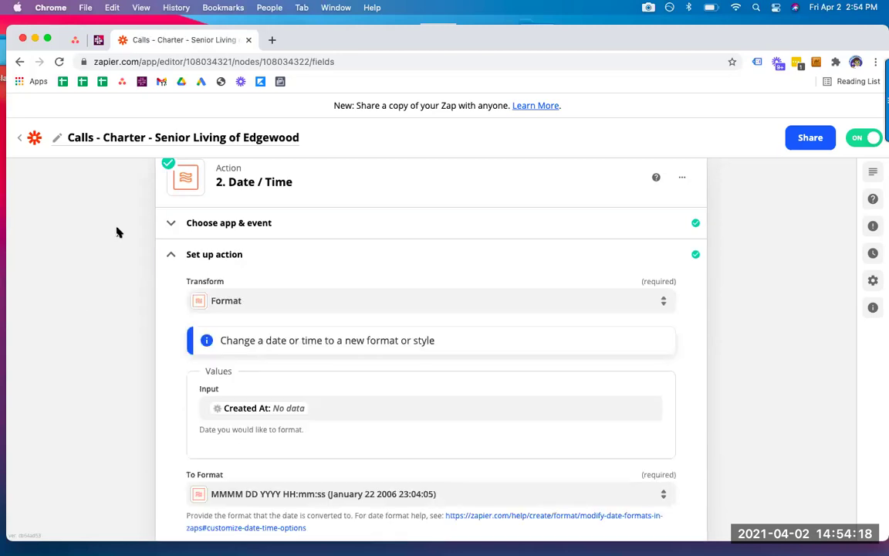
scroll(124, 267, "down", 5)
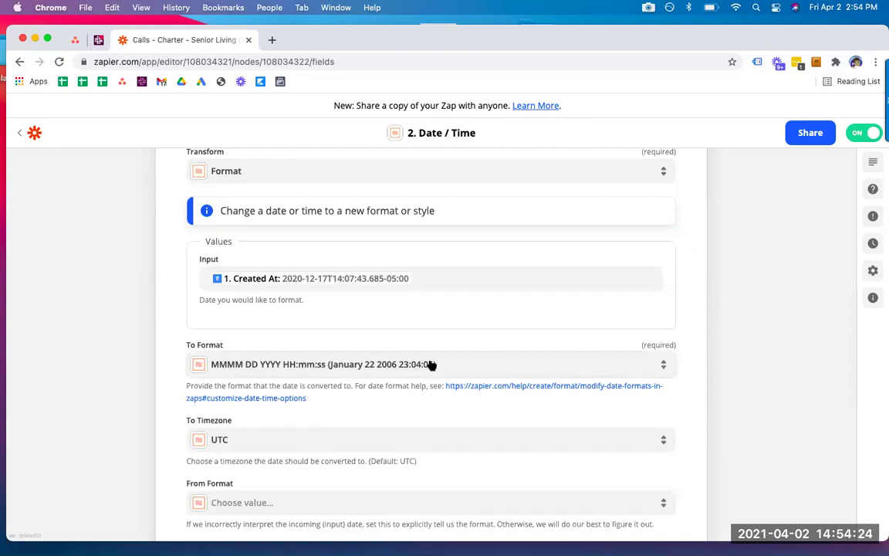
scroll(125, 330, "down", 5)
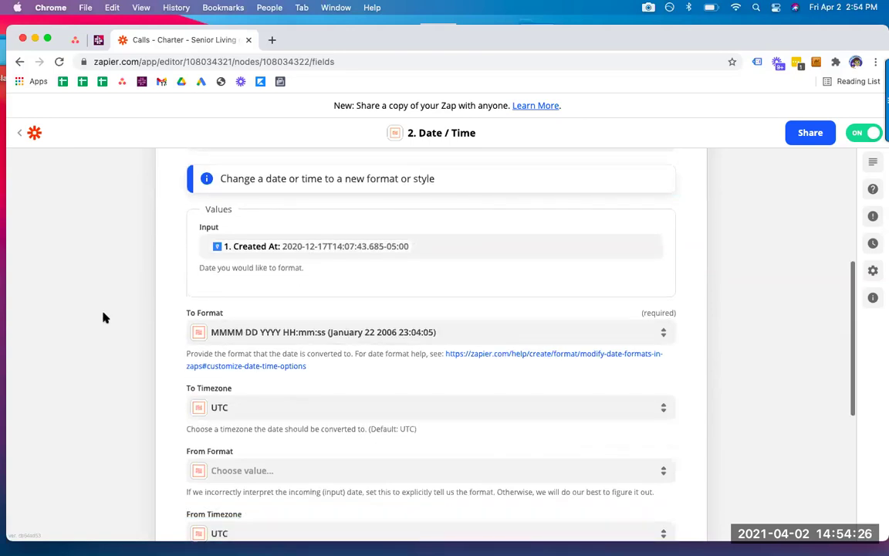
Step: Retest the Date / Time action and reopen its test section to check the output
left_click(387, 428)
scroll(648, 293, "down", 6)
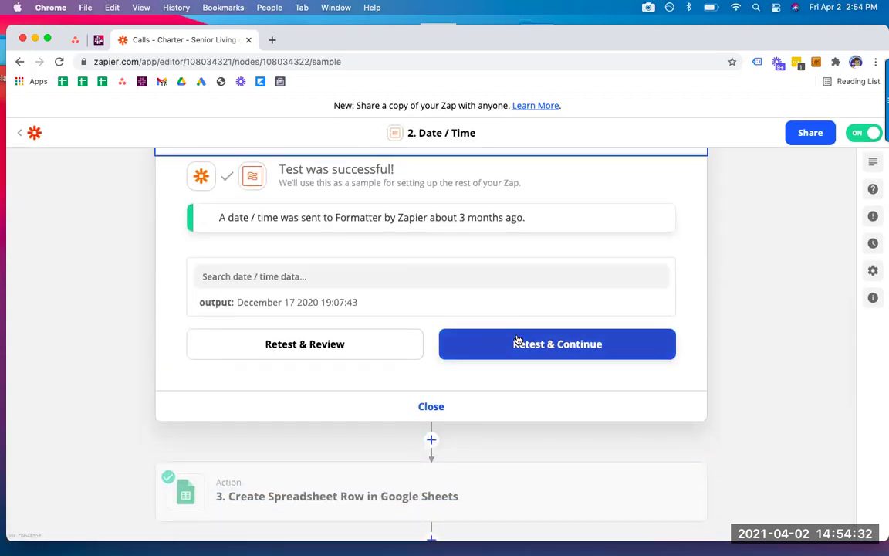
left_click(519, 342)
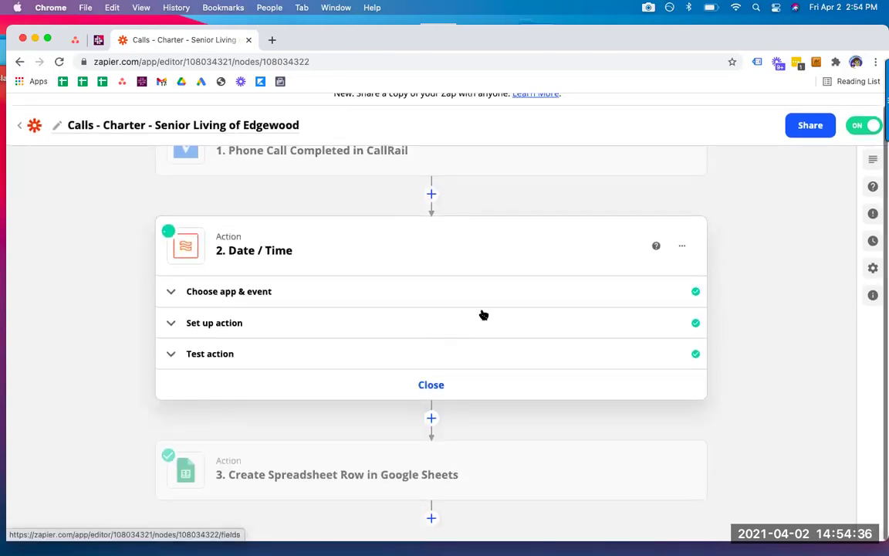
left_click(453, 361)
scroll(478, 324, "down", 3)
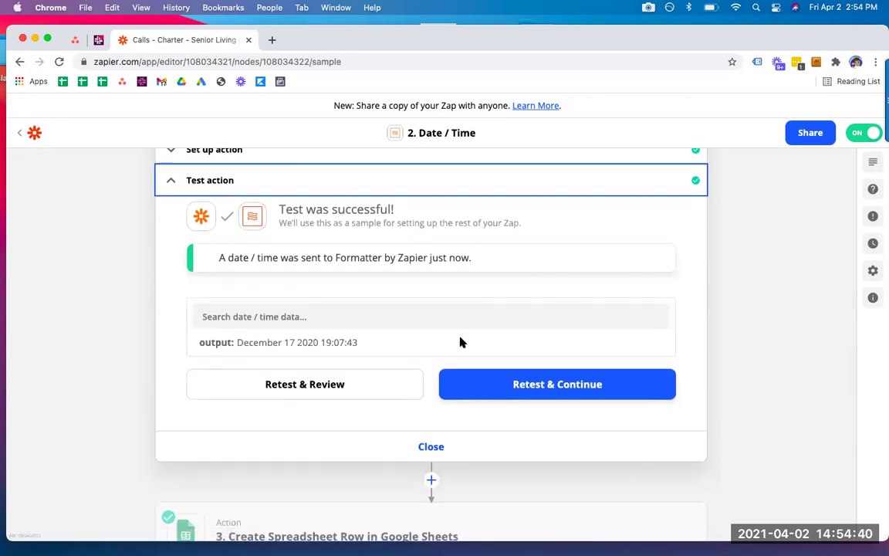
Step: Open the Create Spreadsheet Row action and review its app, action event and connected Google Sheets account
scroll(460, 342, "down", 2)
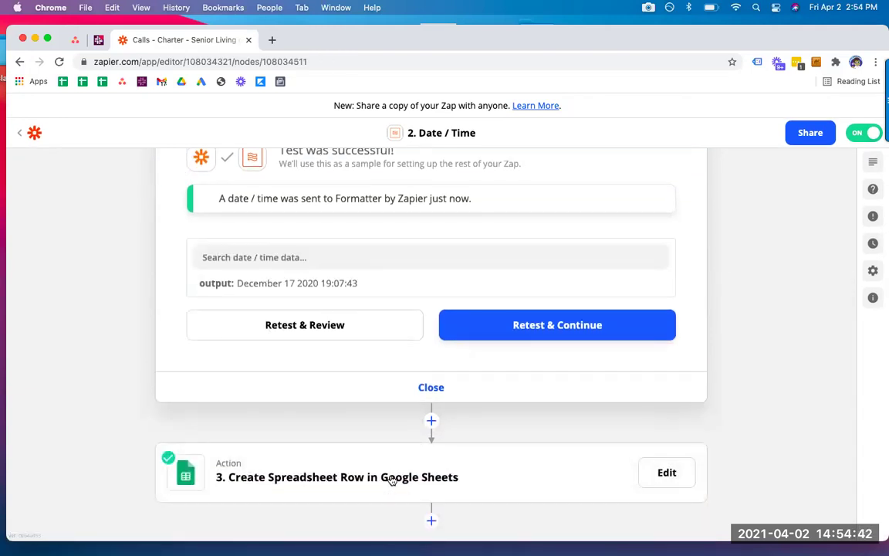
left_click(392, 480)
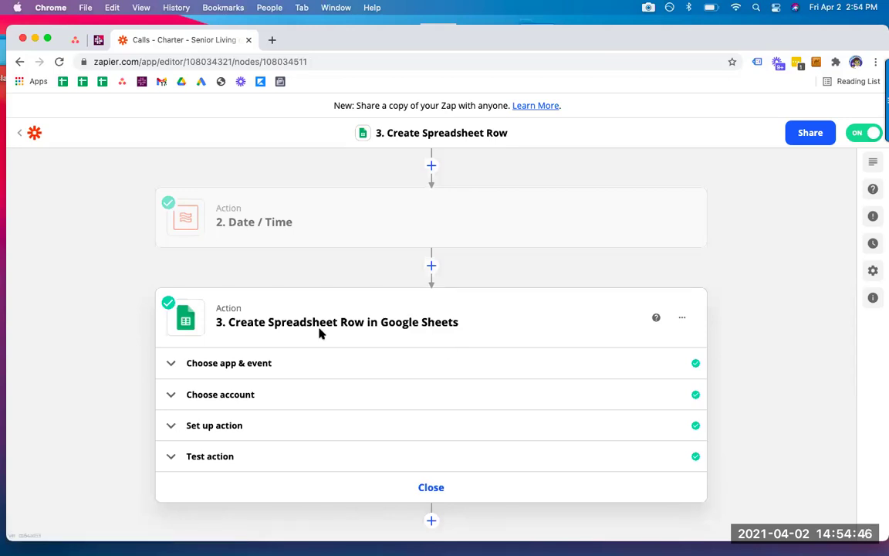
left_click(242, 363)
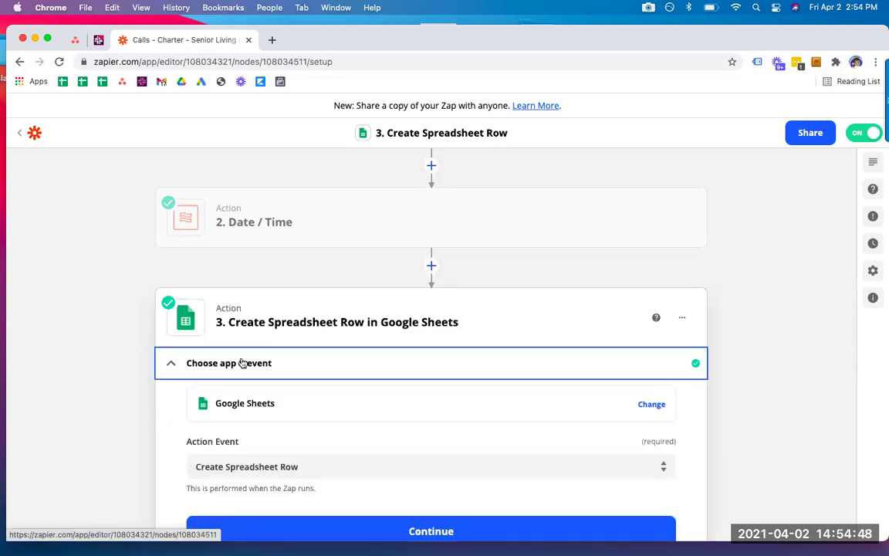
scroll(490, 319, "down", 3)
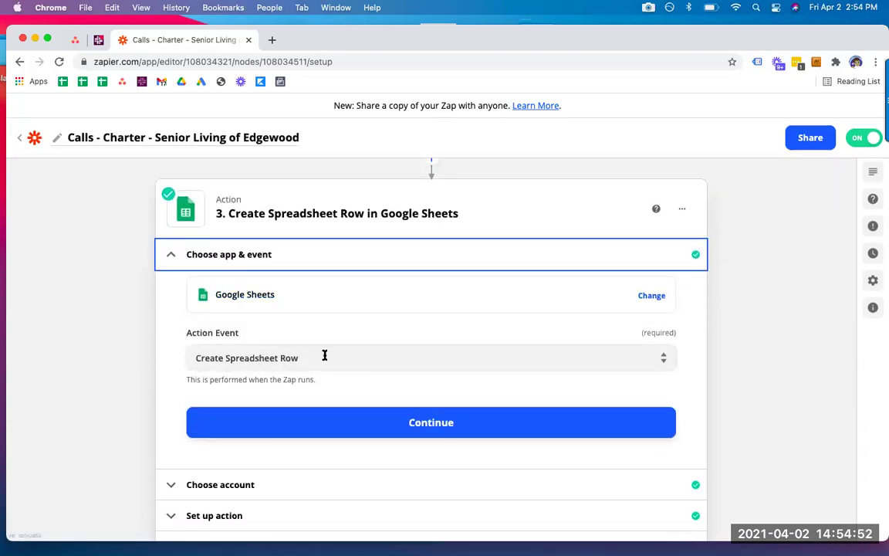
left_click(380, 424)
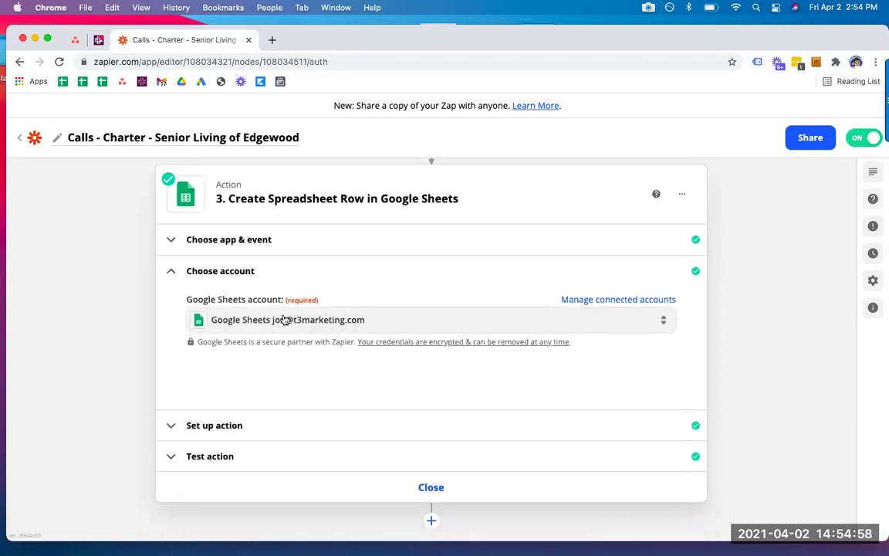
Step: Examine the Google Sheets action setup, including the spreadsheet, worksheet and the data mapped to each column
left_click(282, 425)
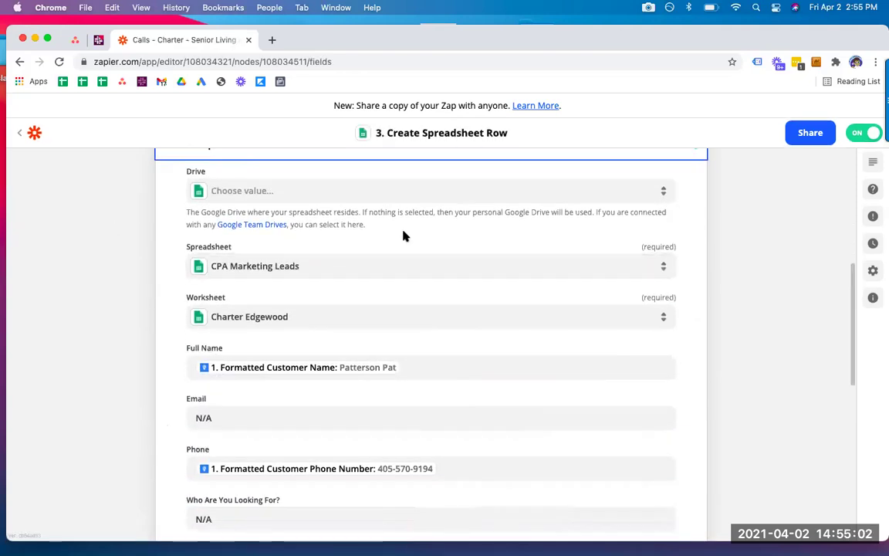
scroll(404, 236, "down", 2)
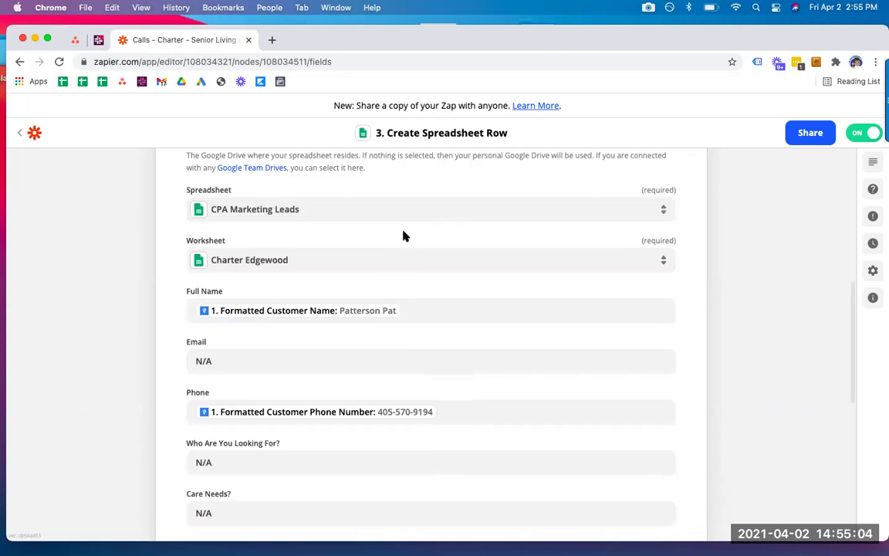
scroll(404, 235, "down", 1)
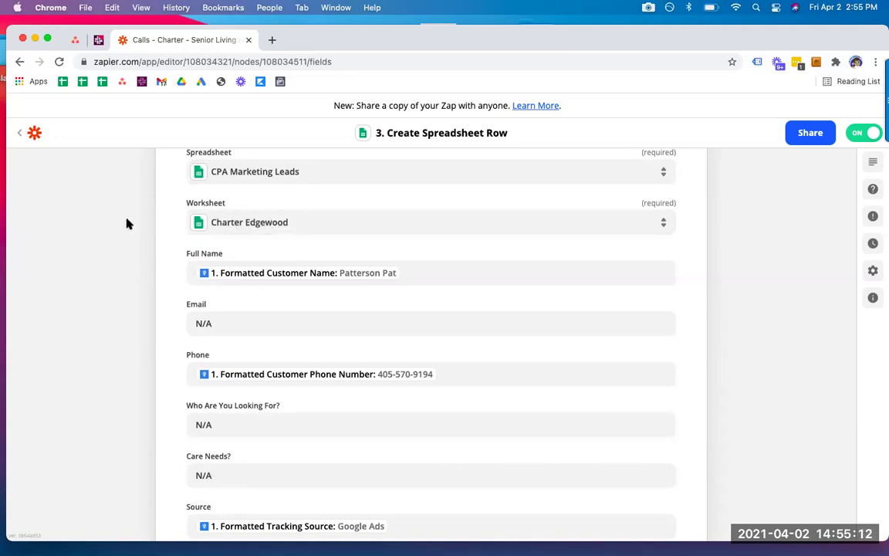
scroll(127, 223, "up", 1)
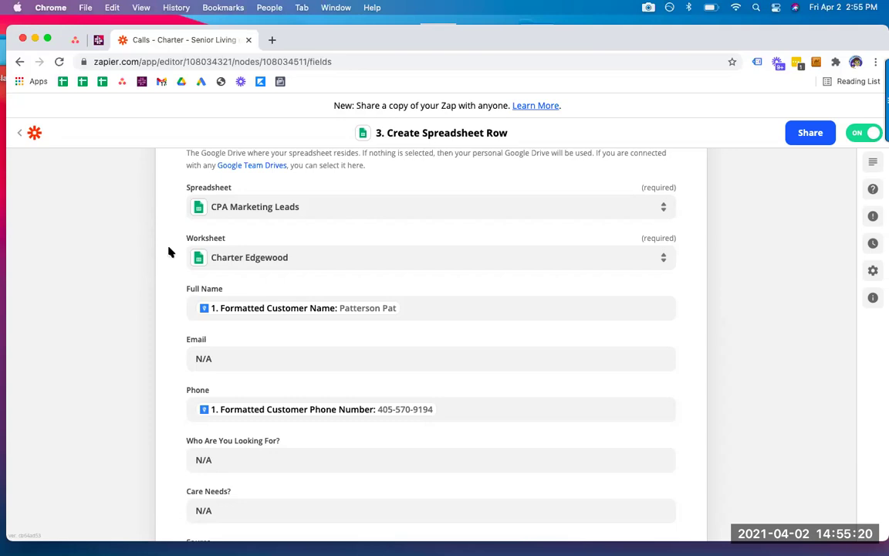
scroll(169, 251, "down", 3)
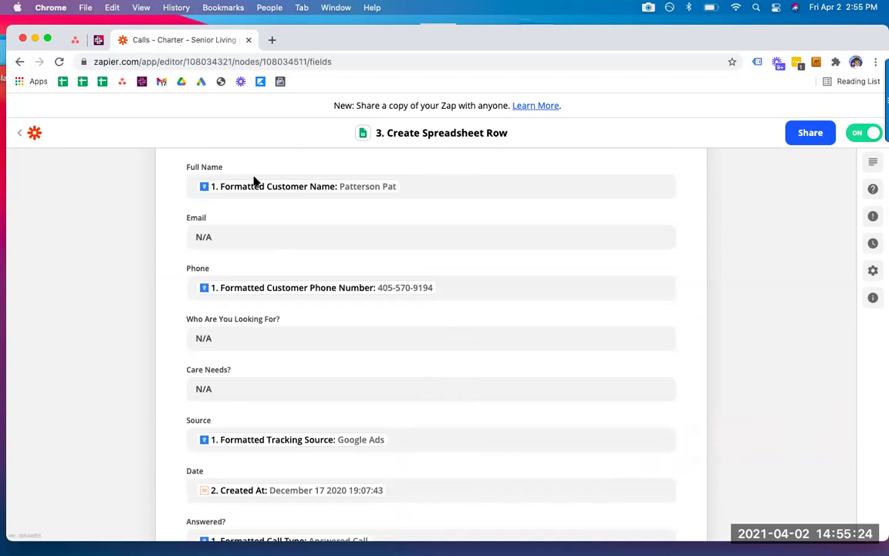
scroll(142, 199, "up", 1)
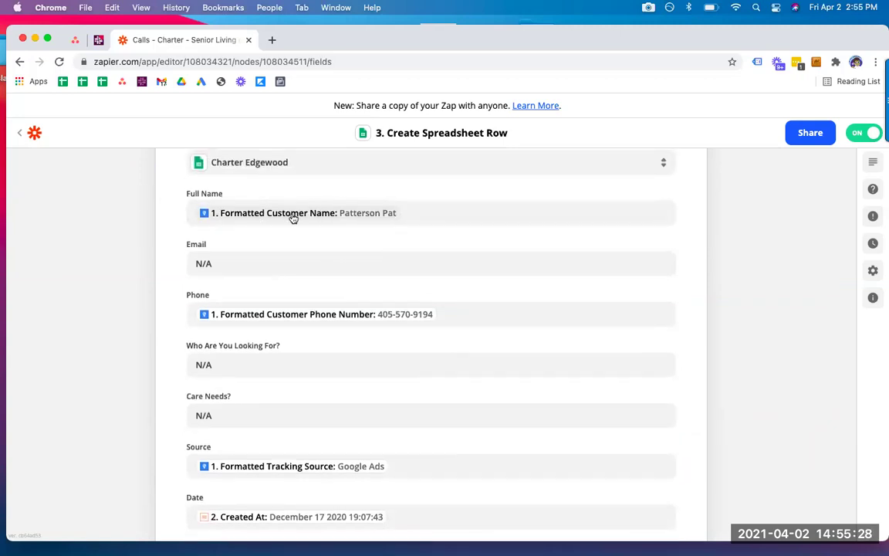
Step: Search the CallRail data available for the Full Name column for "format" and close the list without inserting anything
left_click(413, 214)
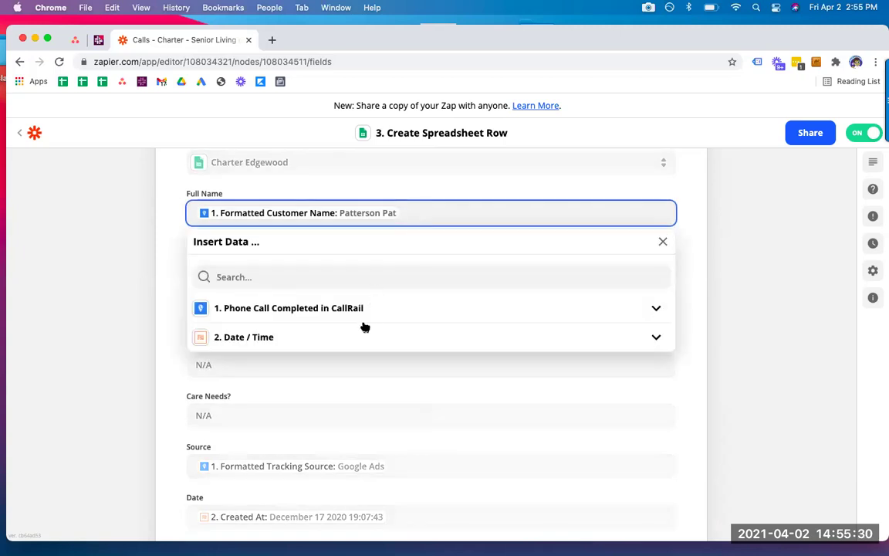
left_click(362, 309)
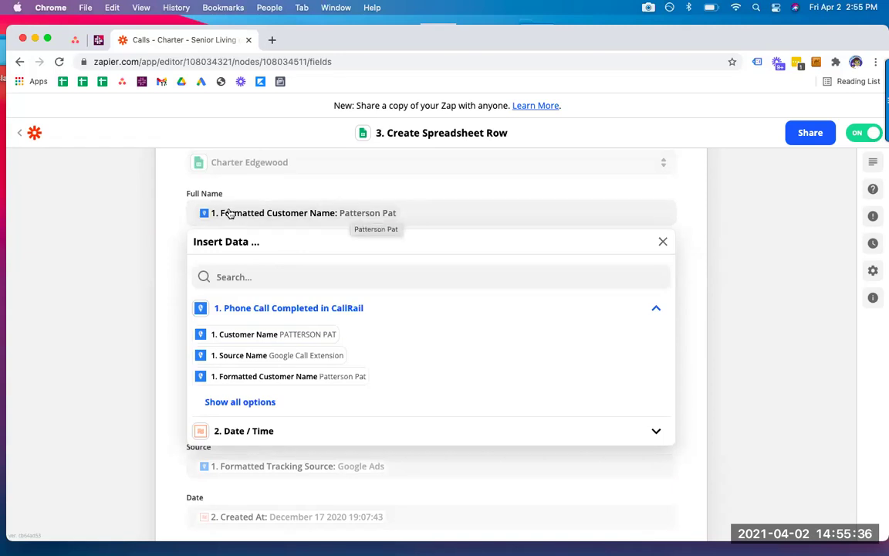
left_click(248, 275)
type("format")
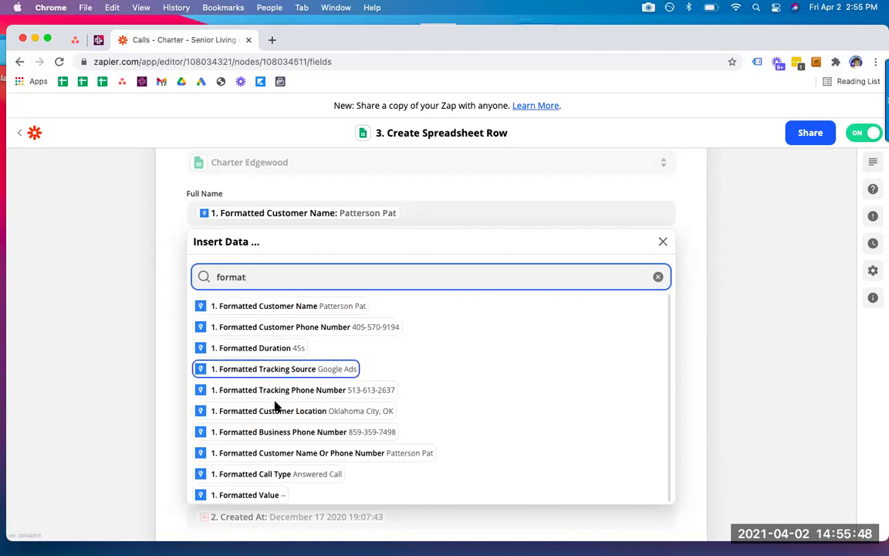
left_click(147, 297)
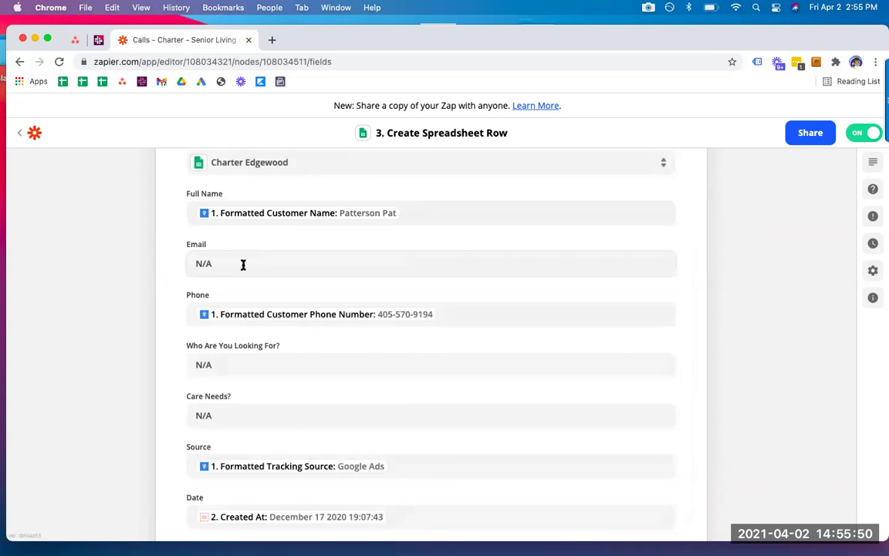
Step: Review the column mappings of the spreadsheet row, from Email and Phone through Source, Date, Answered?, Recording and Duration
scroll(242, 264, "down", 2)
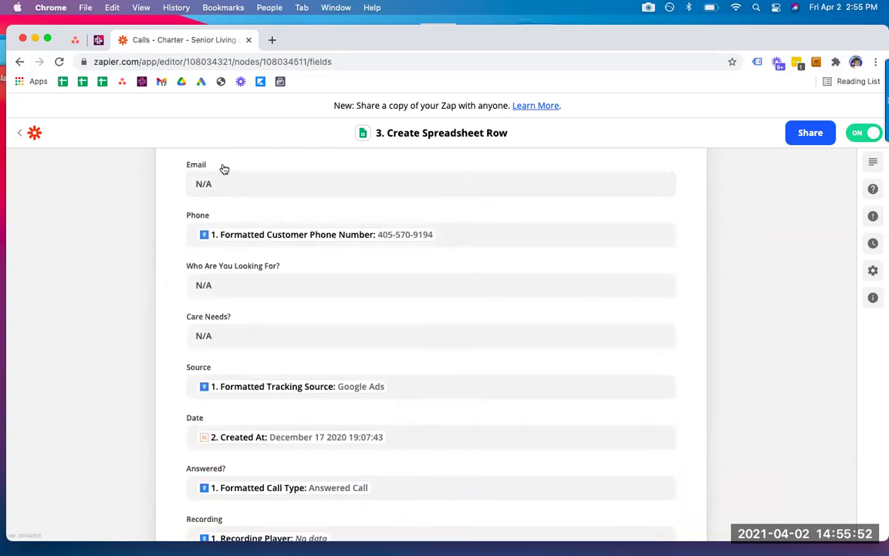
scroll(160, 194, "down", 2)
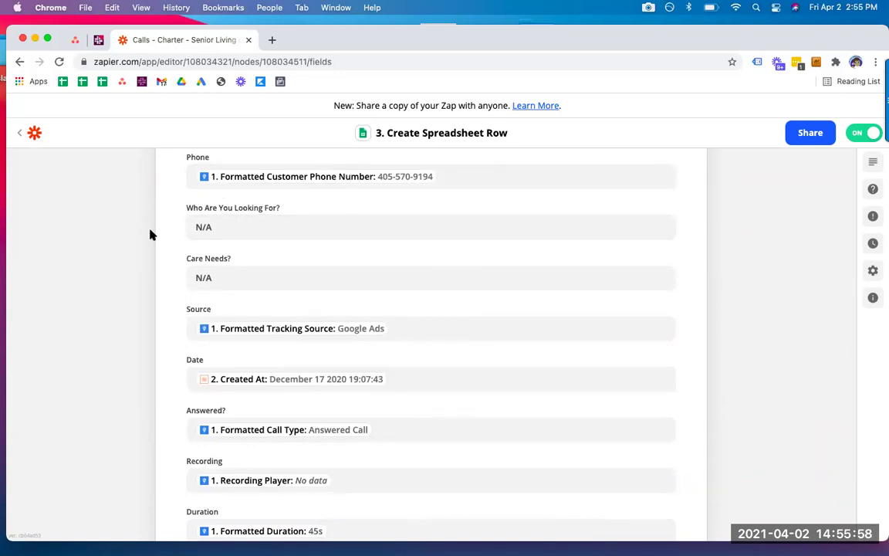
scroll(150, 235, "down", 2)
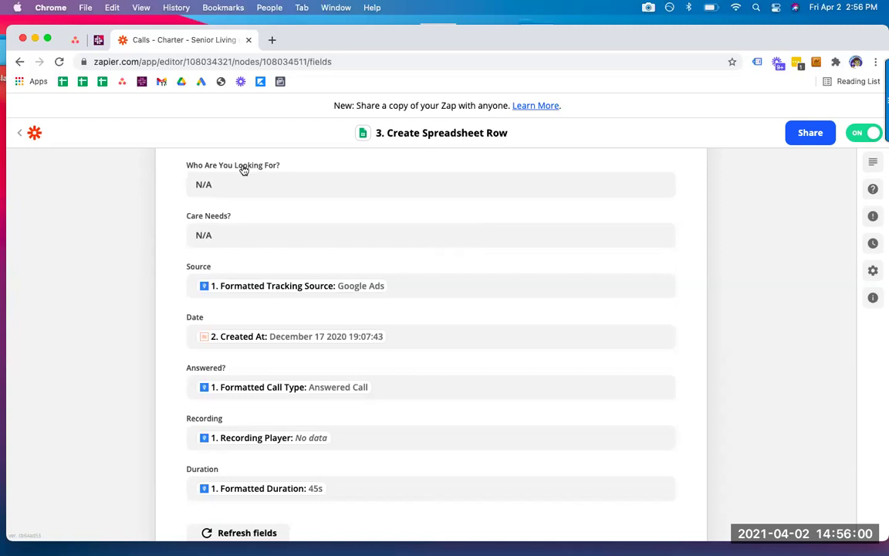
scroll(159, 208, "down", 2)
scroll(156, 210, "down", 2)
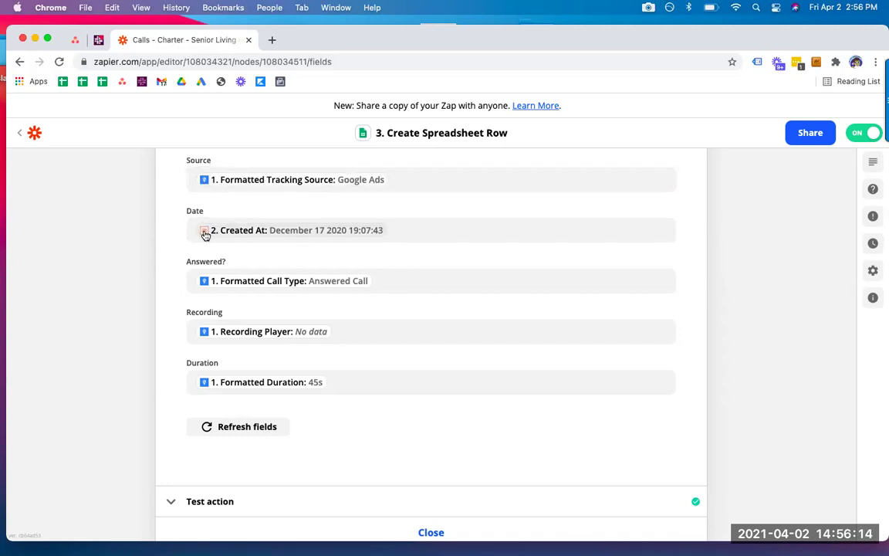
scroll(176, 239, "down", 2)
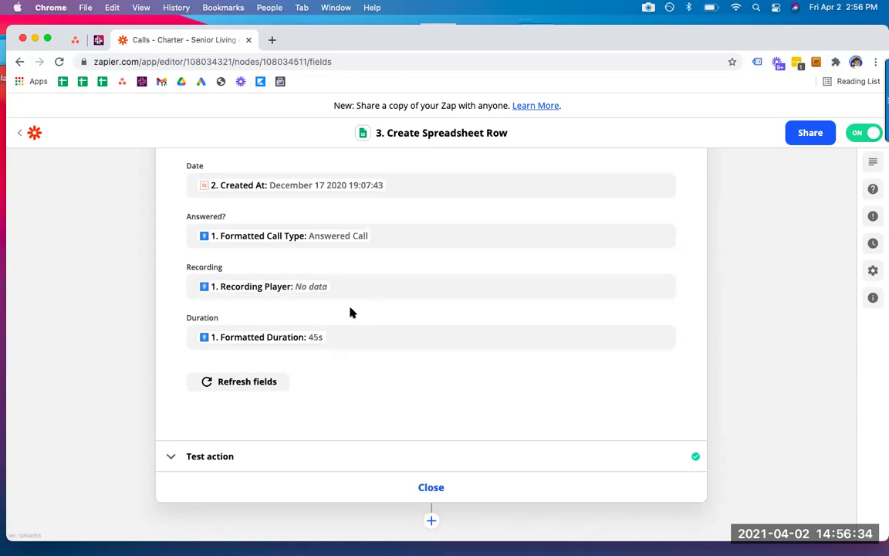
Step: Check the test output of the Create Spreadsheet Row action, retest it and close the action
scroll(333, 393, "down", 1)
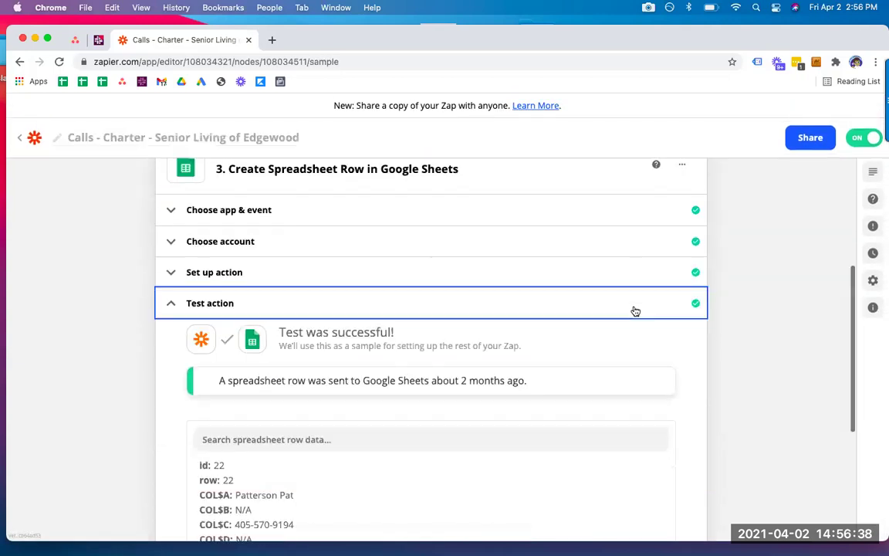
scroll(481, 262, "down", 3)
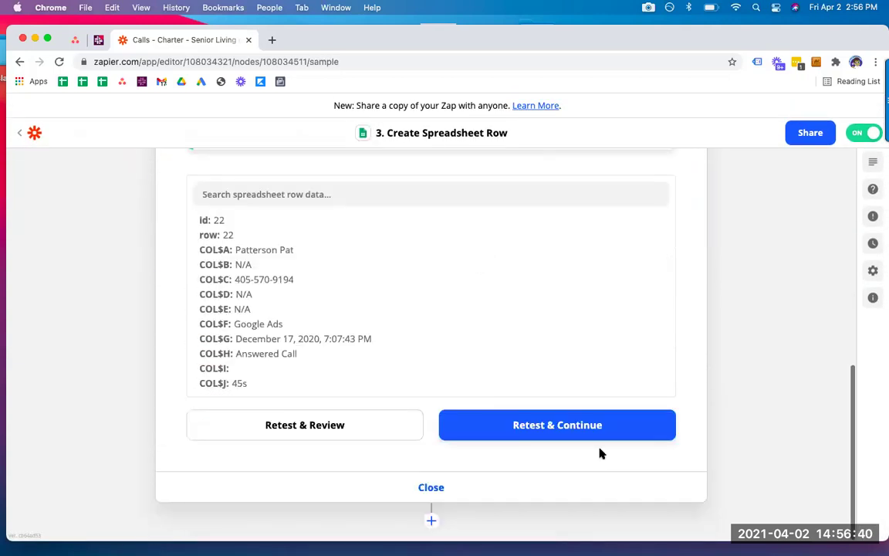
left_click(548, 427)
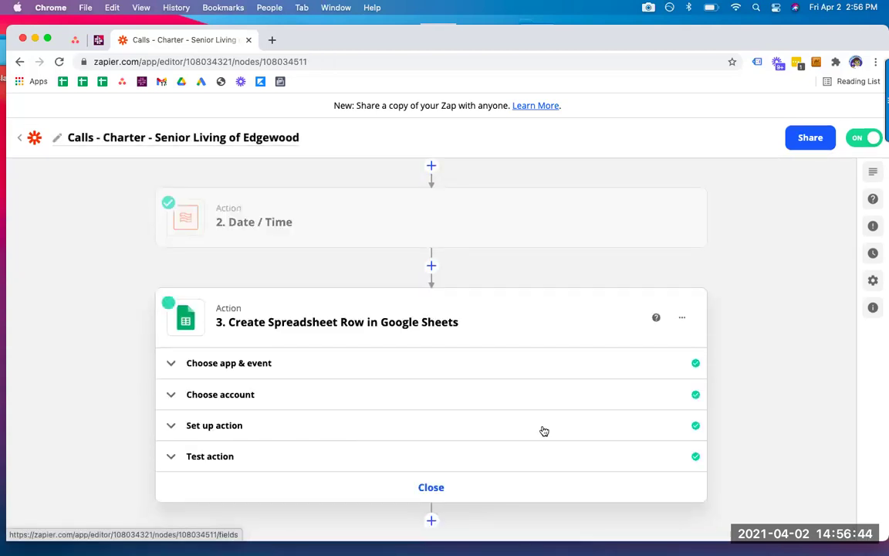
left_click(430, 476)
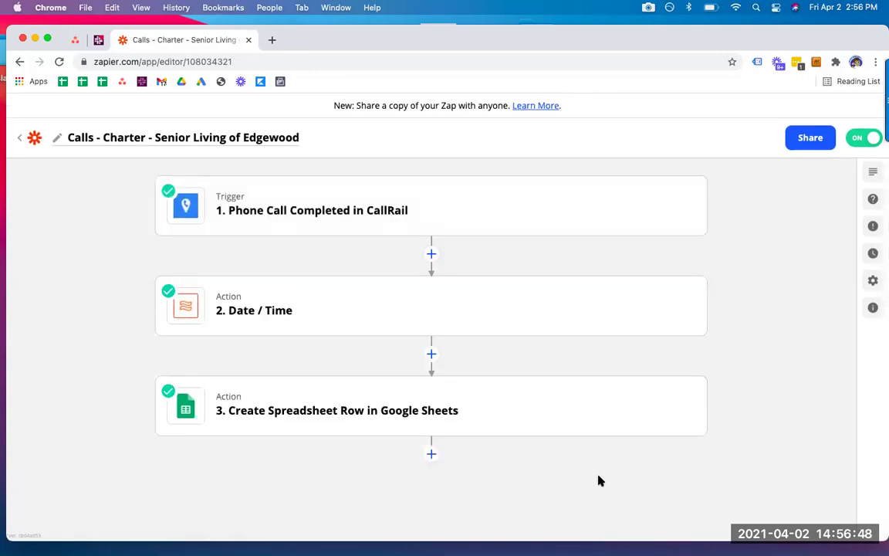